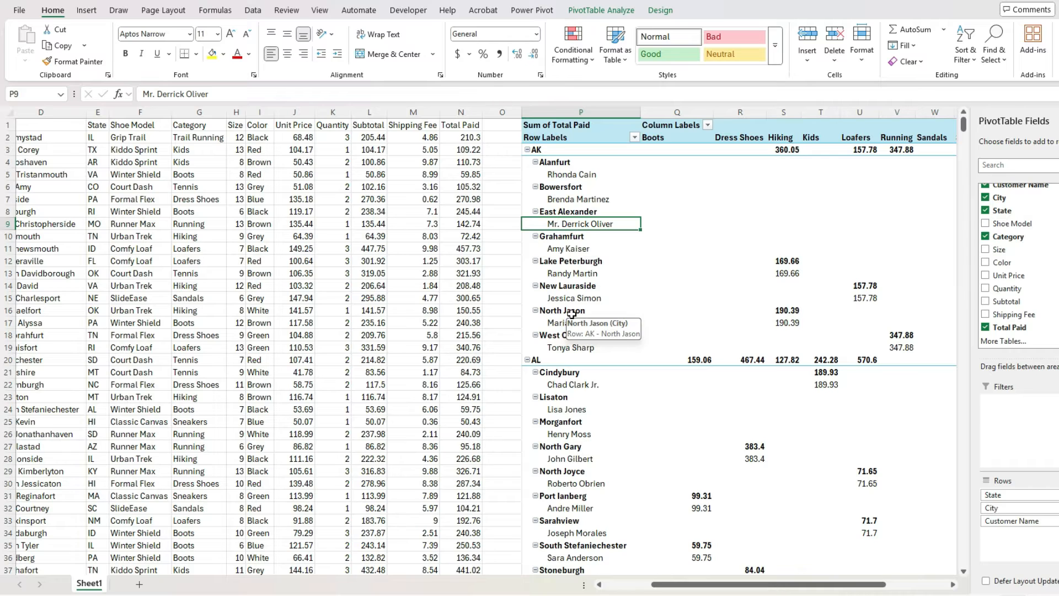
Turn off all subtotals in the existing PivotTable
drag(767, 584, 816, 592)
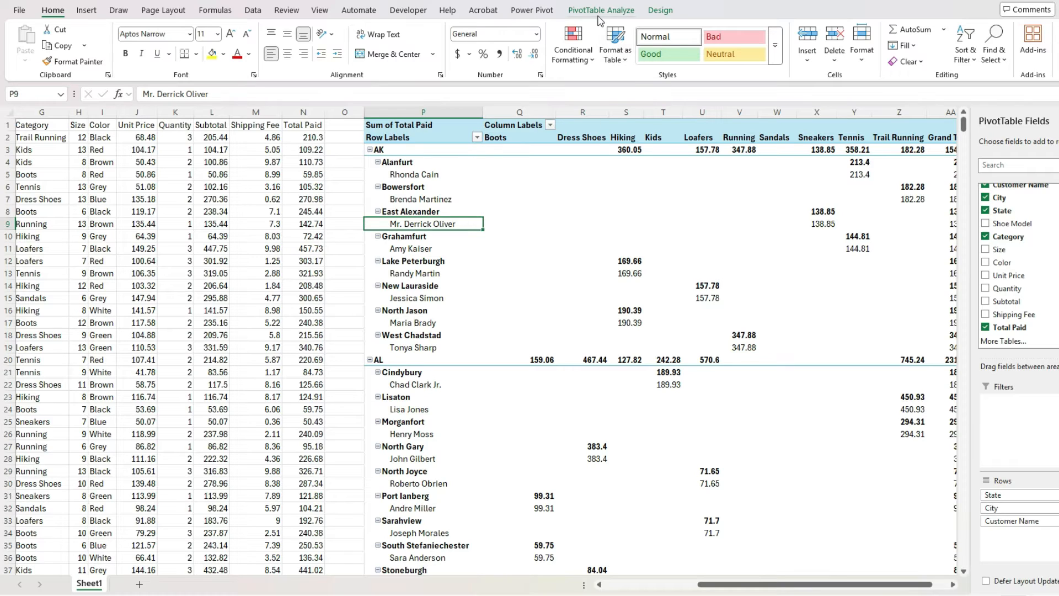
click(659, 12)
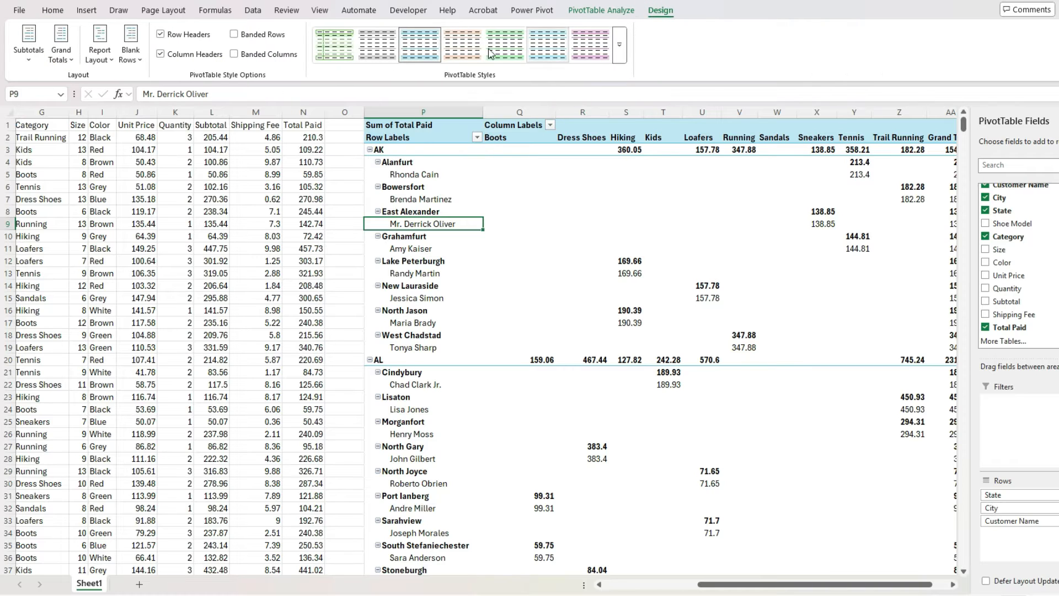
click(30, 52)
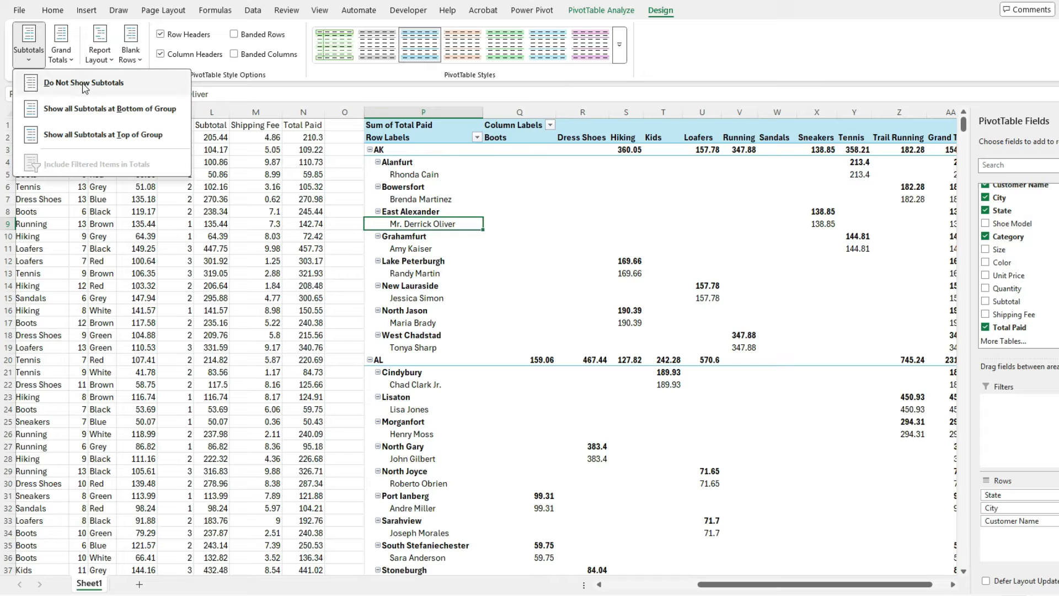
click(84, 84)
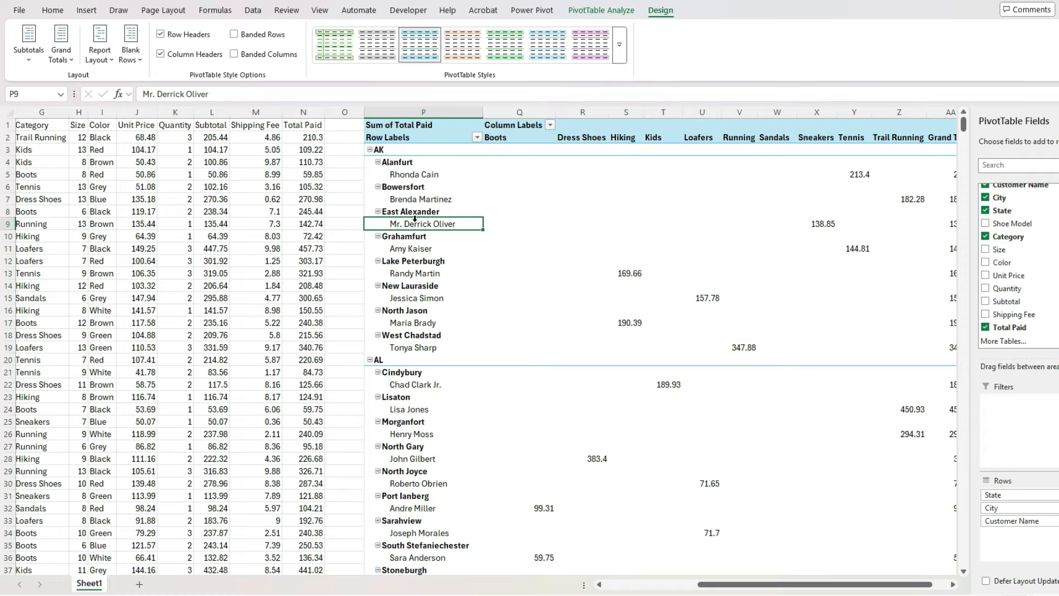
Show the PivotTable in tabular form and repeat all item labels
click(99, 60)
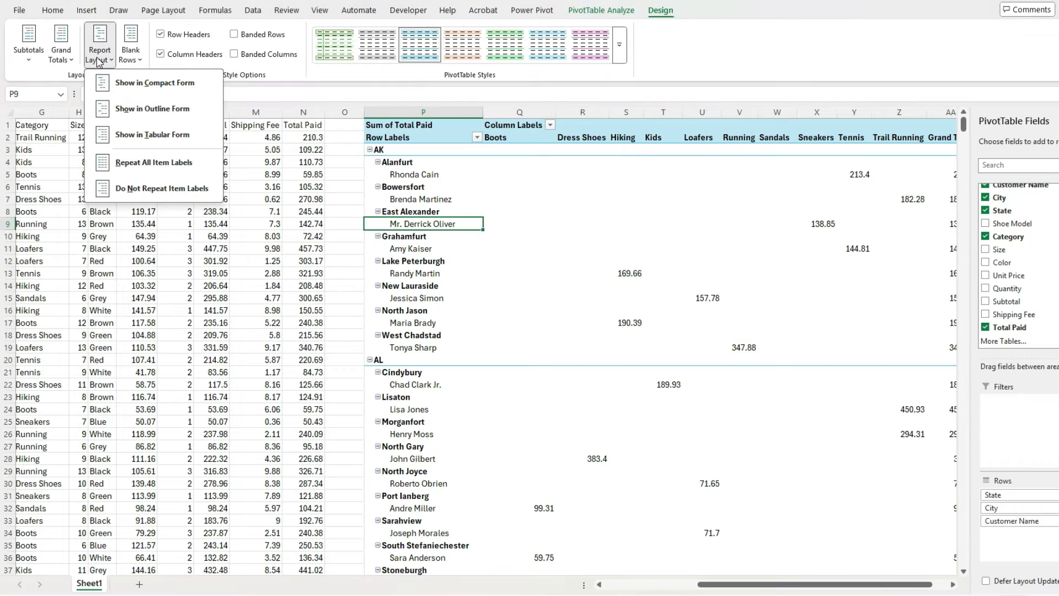
click(169, 135)
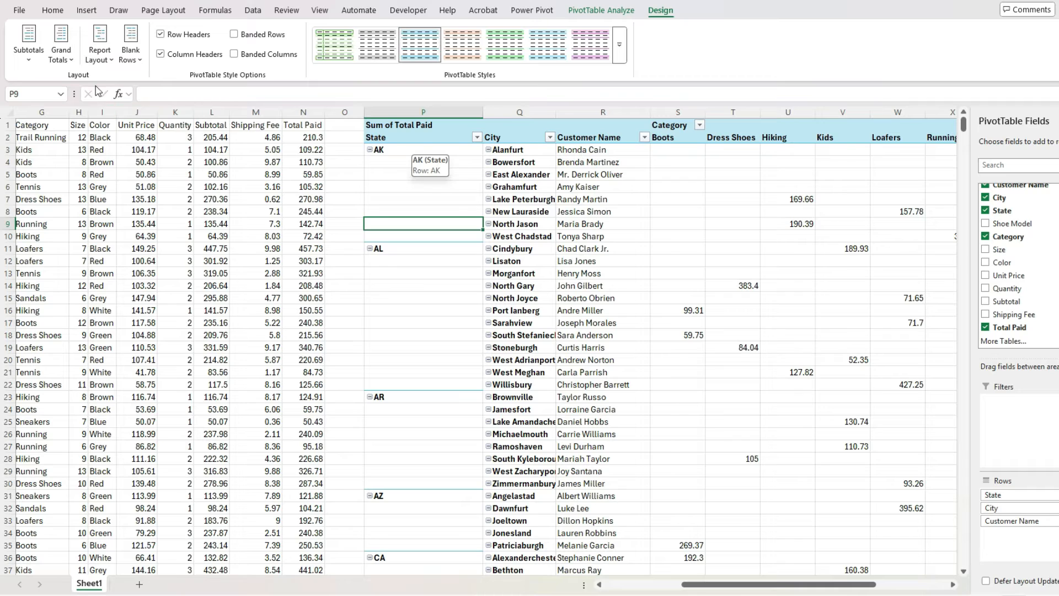
click(91, 55)
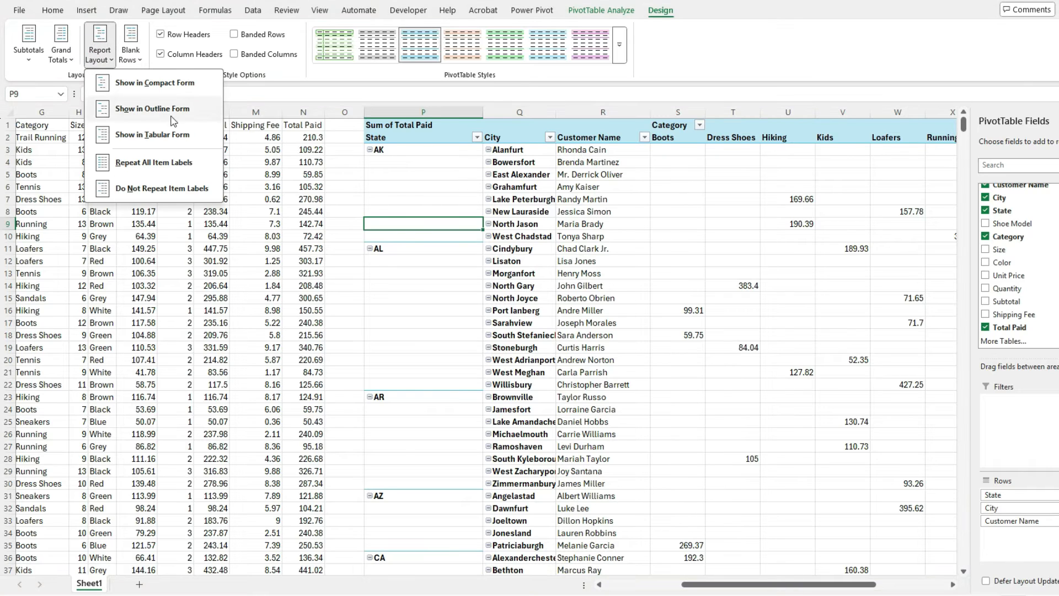
click(161, 166)
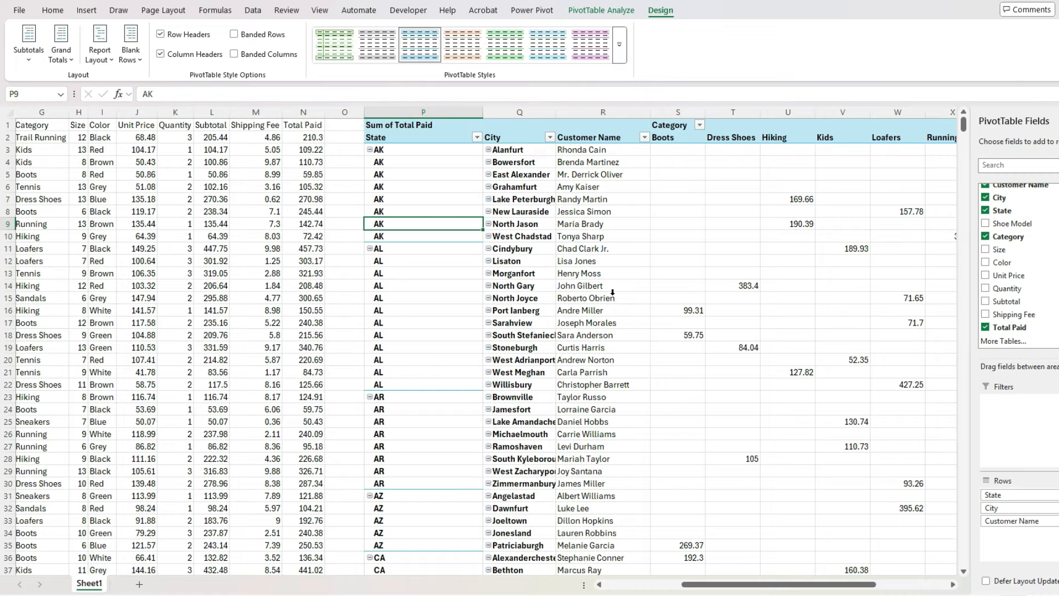
Open the default PivotTable layout for editing from the Data section of the Excel options
click(20, 10)
click(55, 552)
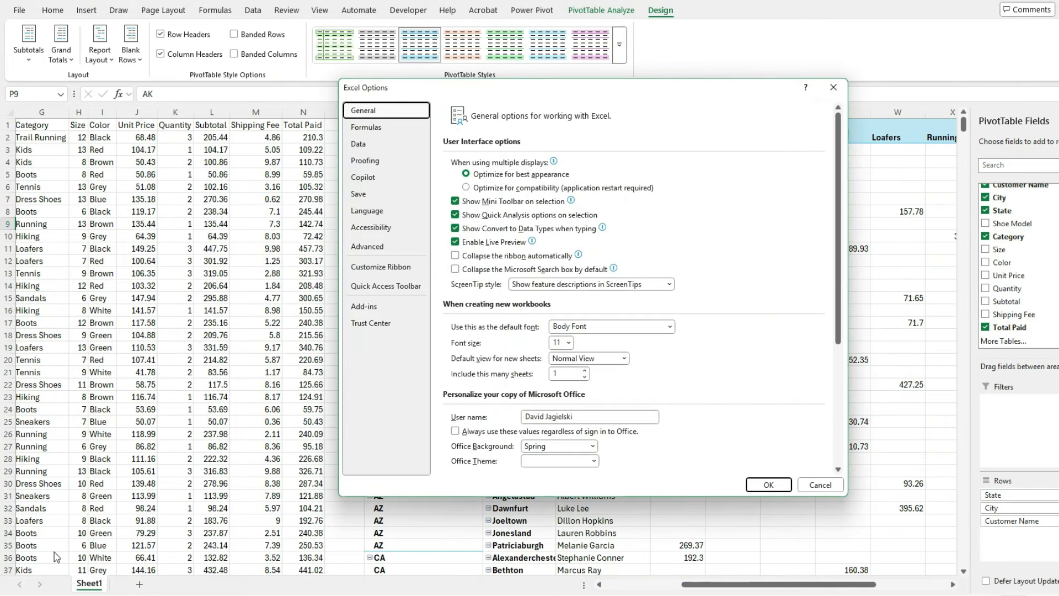
click(369, 145)
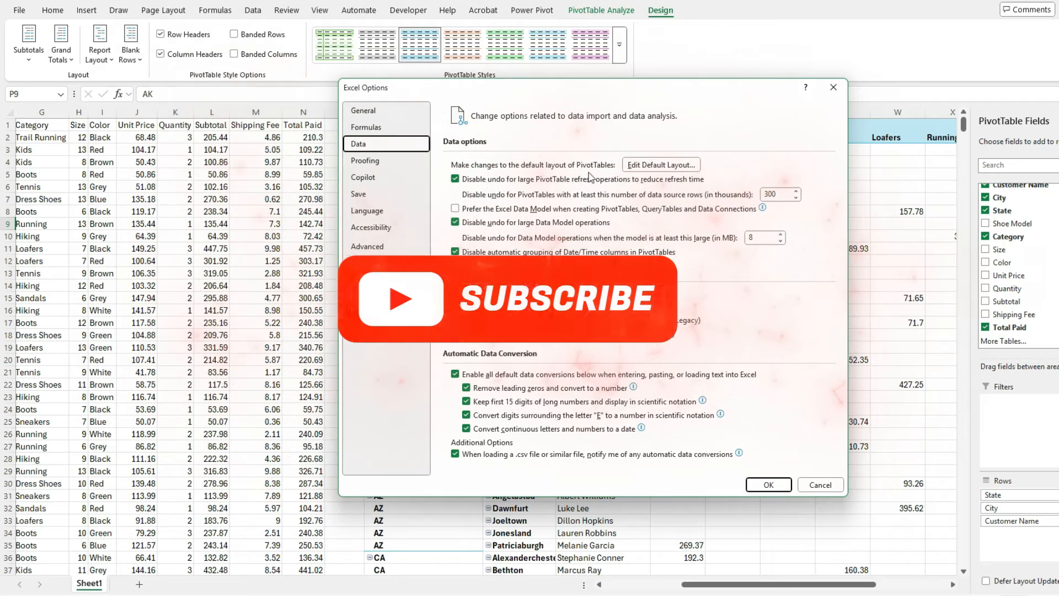
click(657, 166)
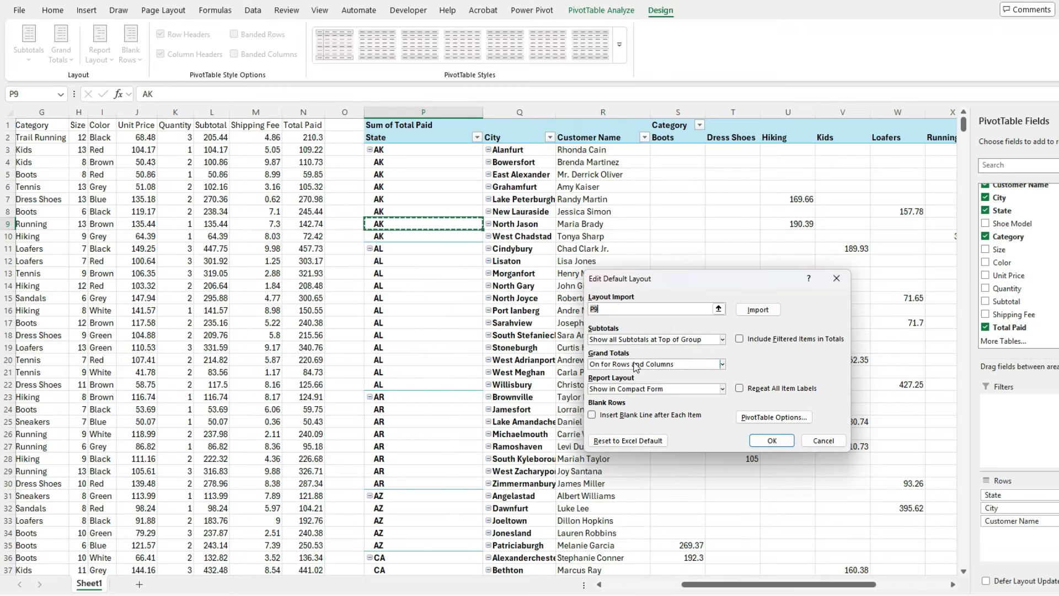
click(705, 388)
click(706, 389)
click(720, 364)
click(720, 364)
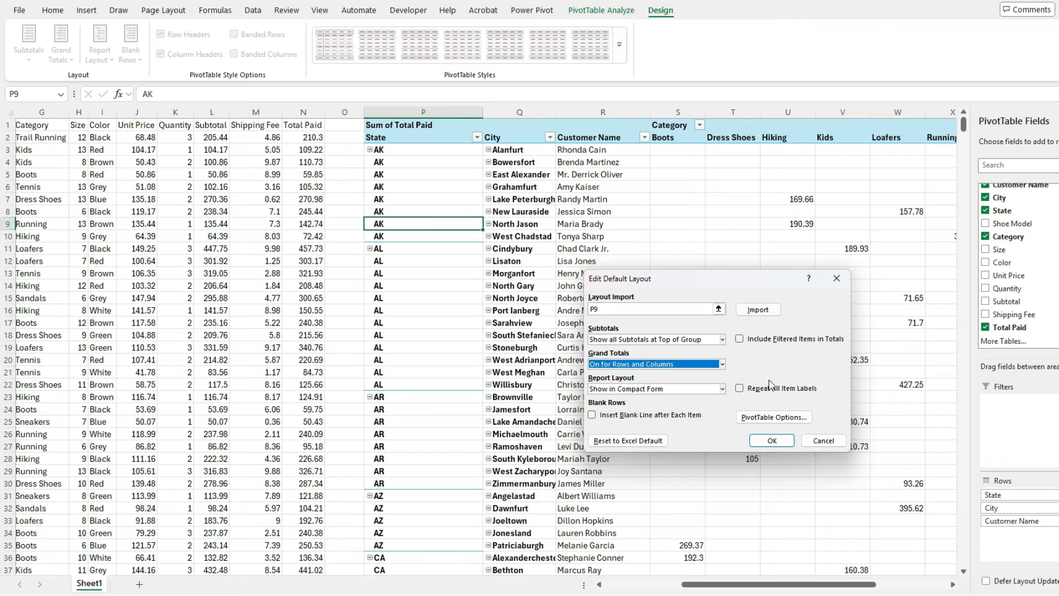
click(776, 419)
click(831, 467)
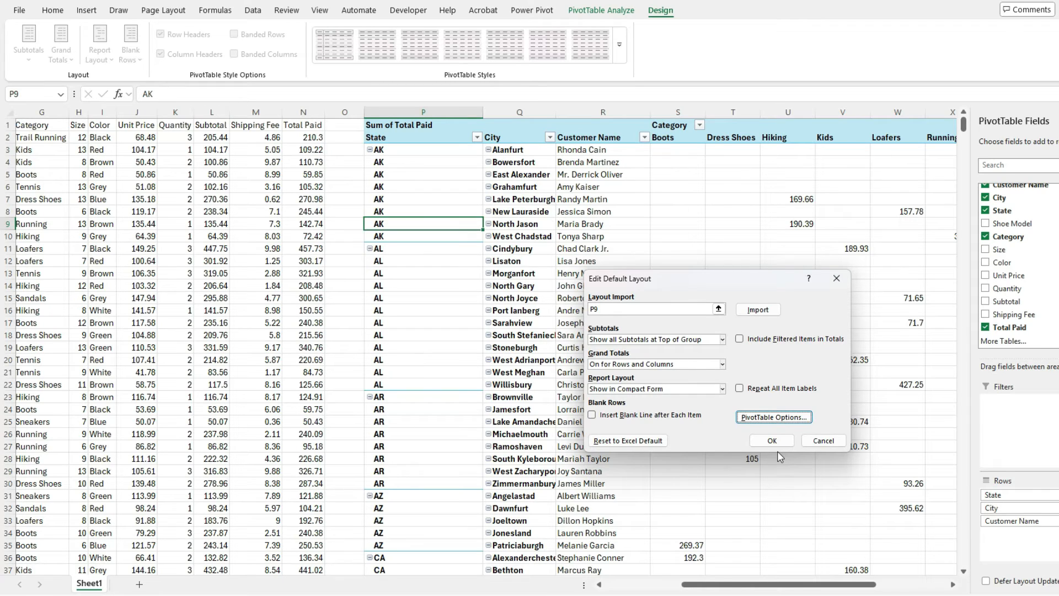
Import the default layout from the existing PivotTable using cell P6 and save the Excel options
click(718, 309)
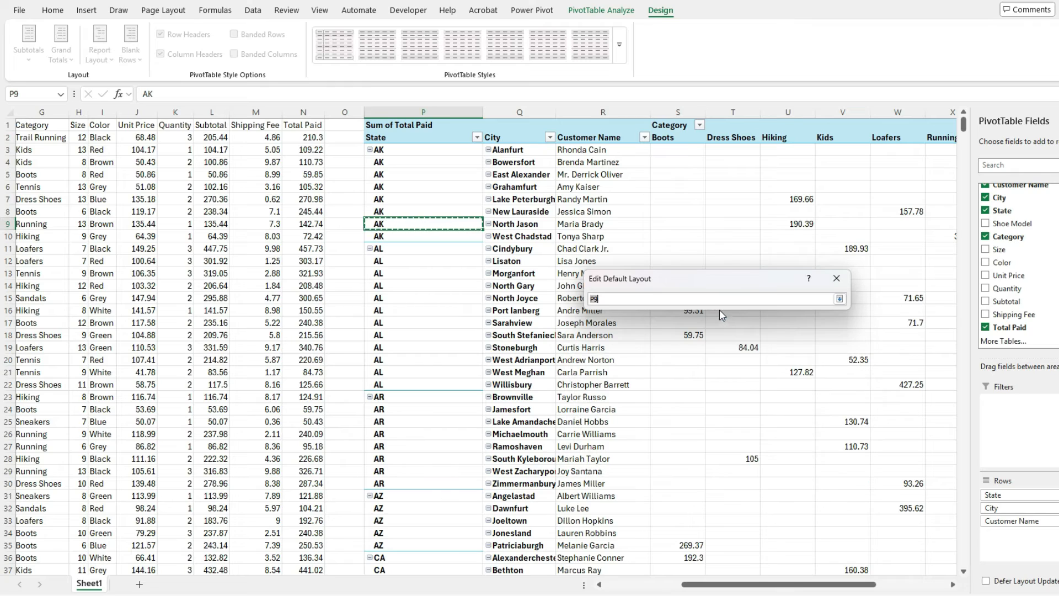
click(462, 192)
key(Return)
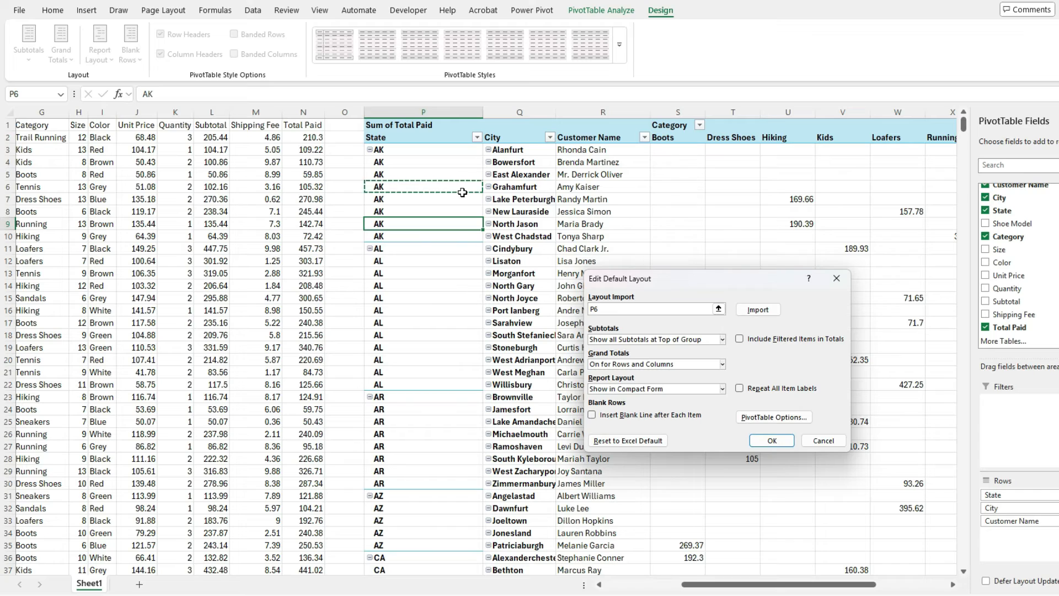
click(759, 310)
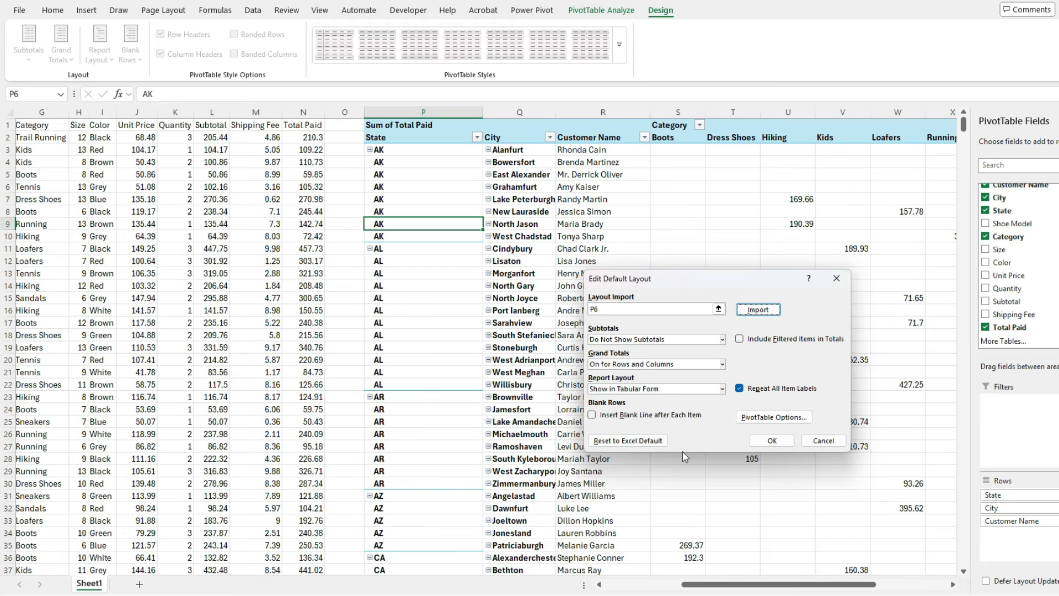
click(772, 440)
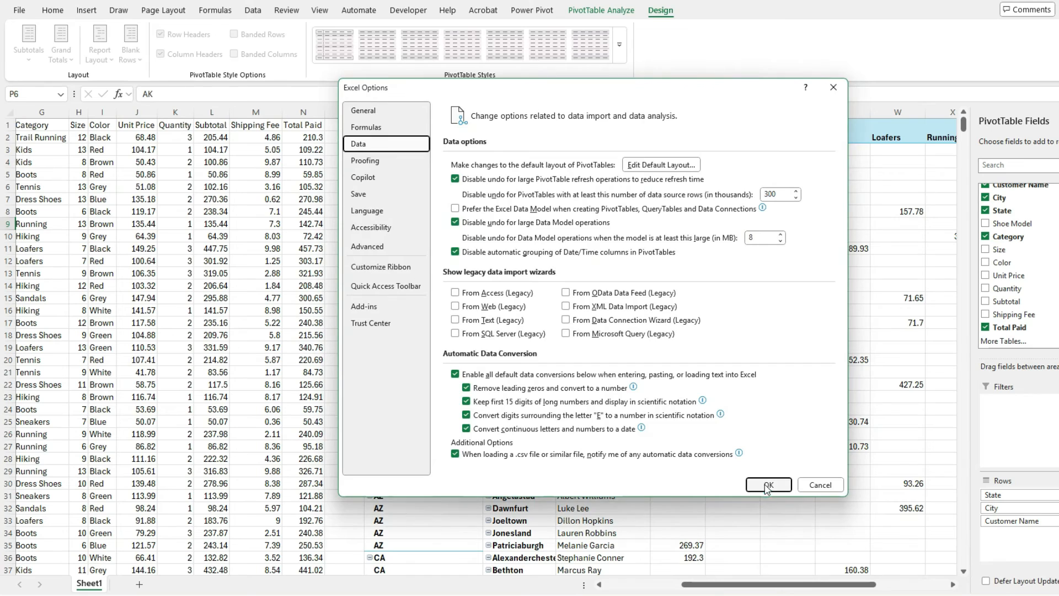
click(767, 486)
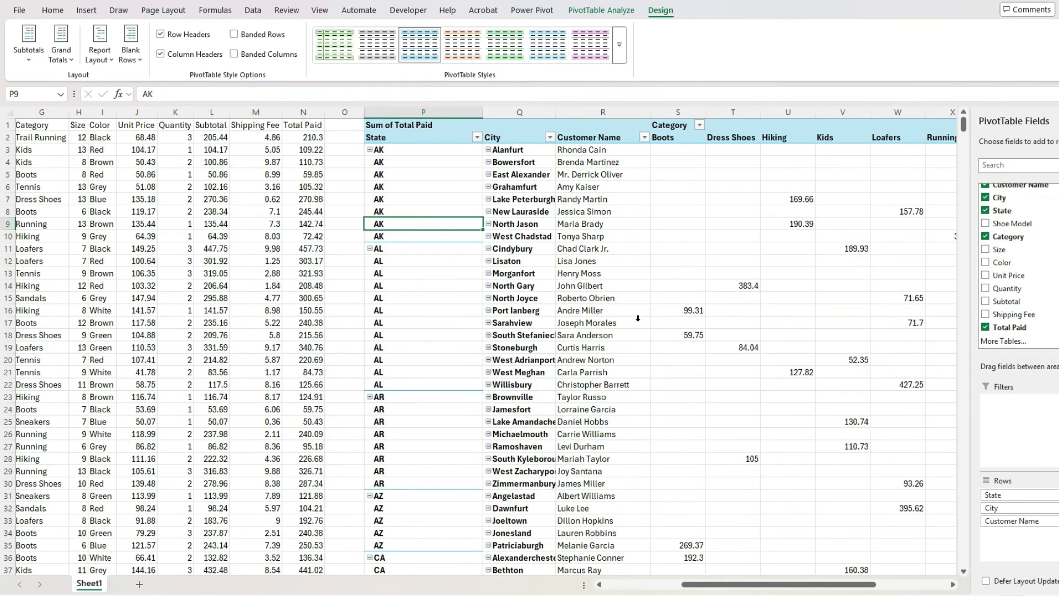
Close the field list and delete columns P through AC containing the old PivotTable
click(1057, 121)
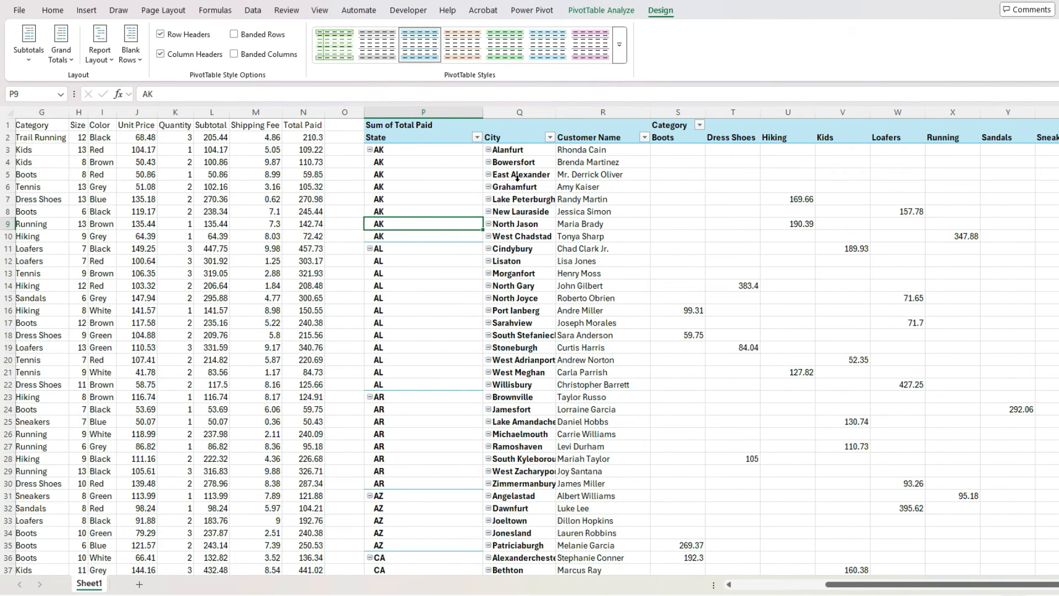
click(424, 112)
drag(910, 591, 941, 589)
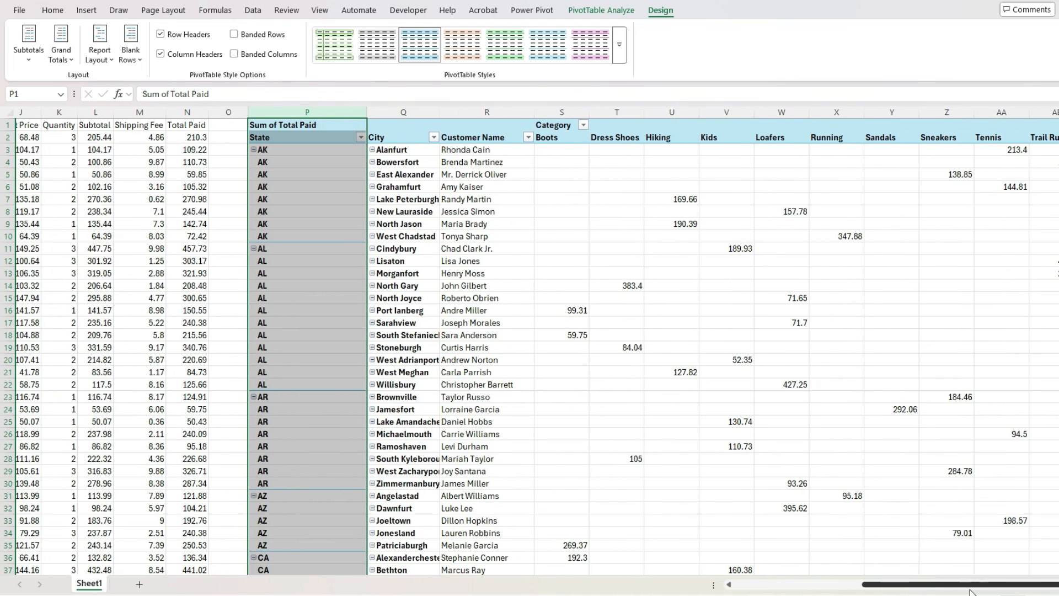
shift+click(1057, 112)
right_click(1057, 114)
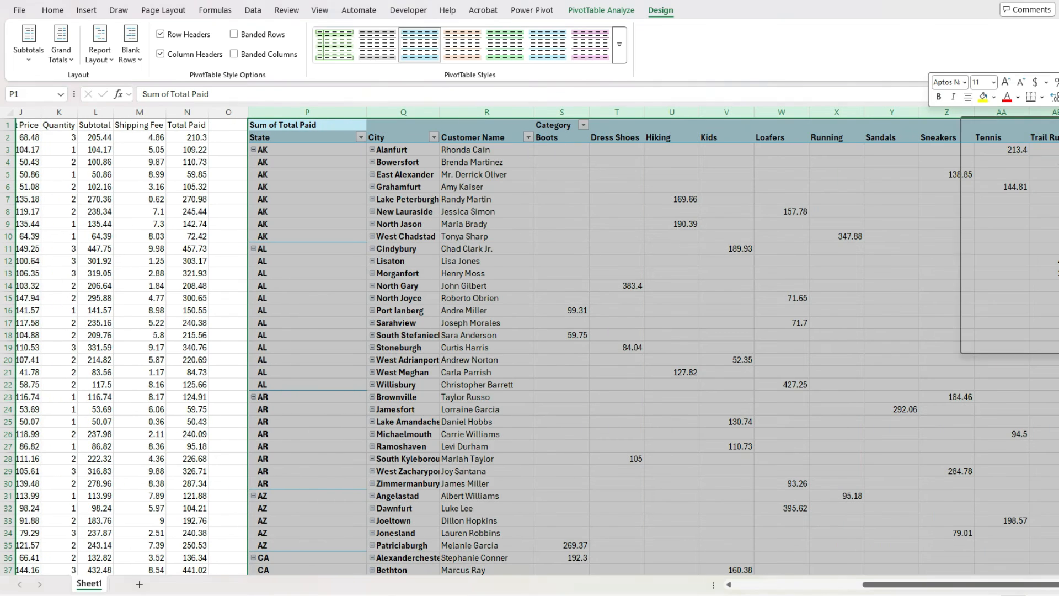
click(1017, 258)
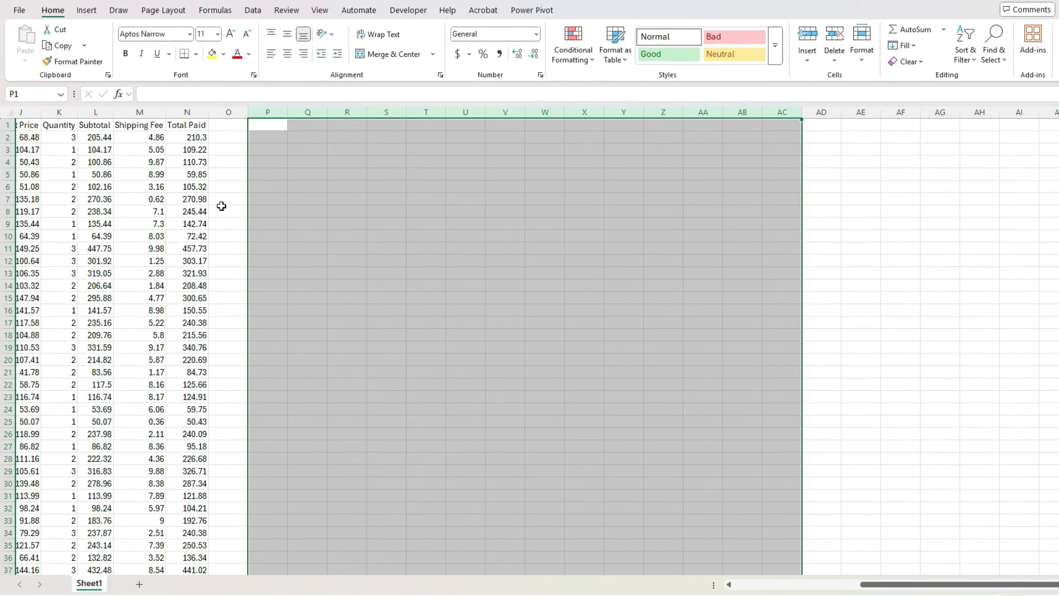
Create a PivotTable from the data range Sheet1!$A$1:$N$501 on the existing worksheet at cell Q1
click(188, 211)
click(87, 10)
click(31, 34)
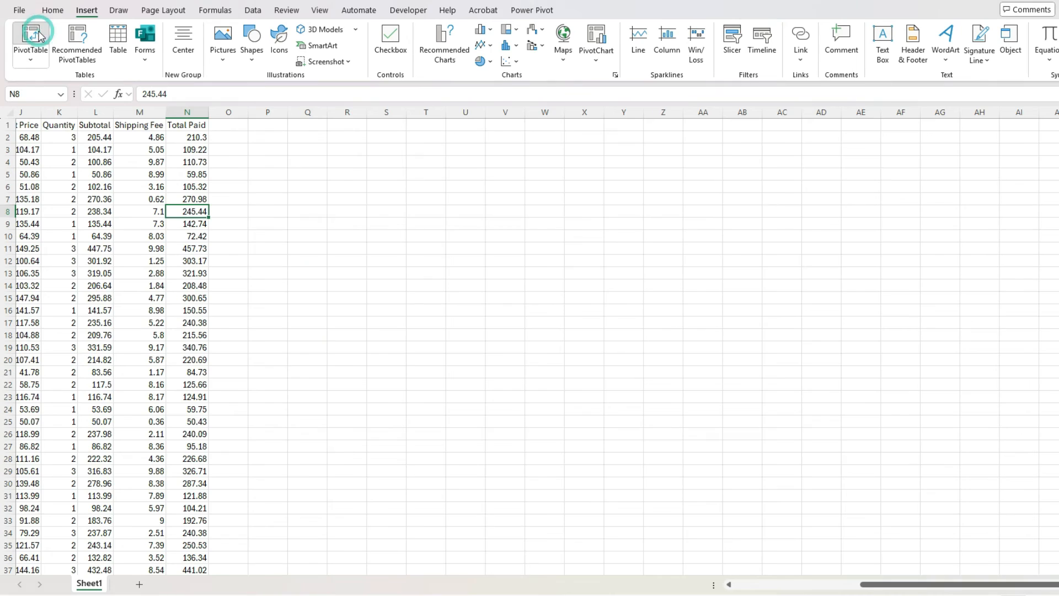
click(655, 368)
click(827, 381)
click(772, 131)
key(Return)
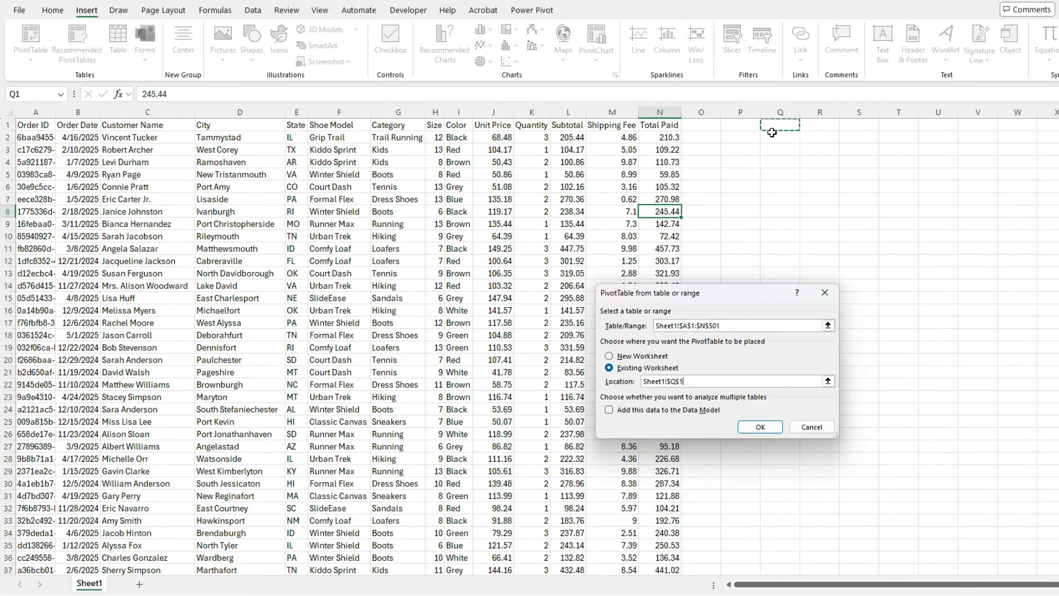
click(760, 426)
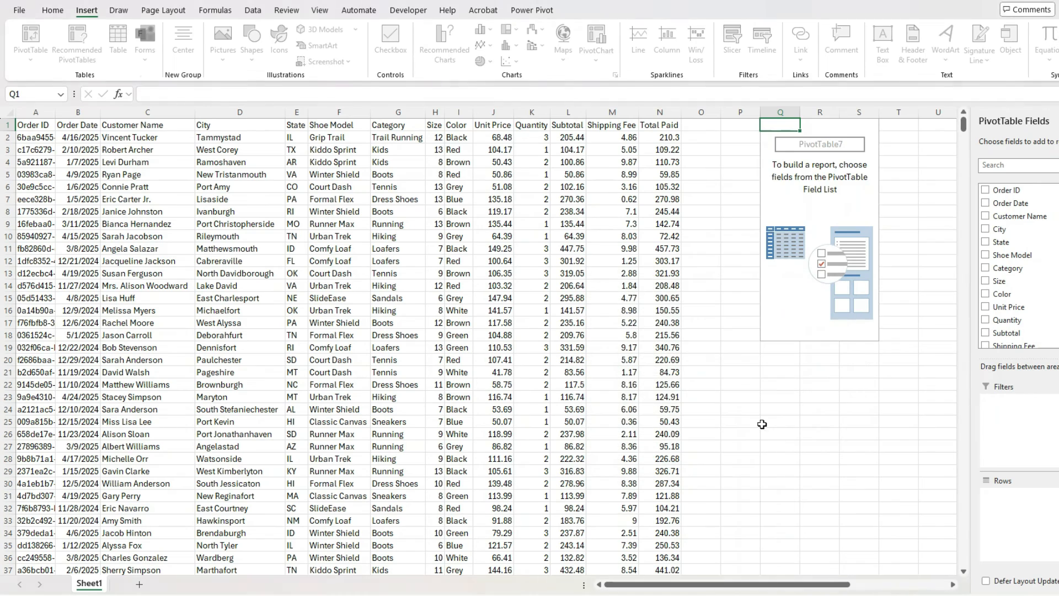
Add State, City and Customer Name, in that order, as the PivotTable's row fields
drag(635, 584, 723, 586)
drag(889, 242, 907, 505)
drag(899, 216, 914, 524)
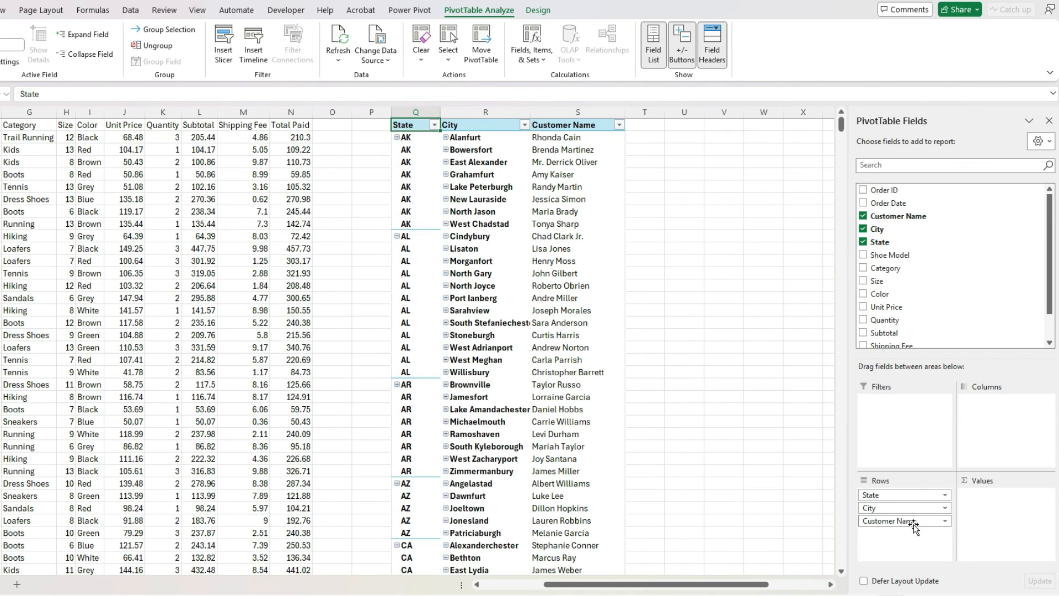
Sum Total Paid as the PivotTable's values and add Category as the column field
scroll(905, 308, down, 1)
drag(903, 327, 1003, 514)
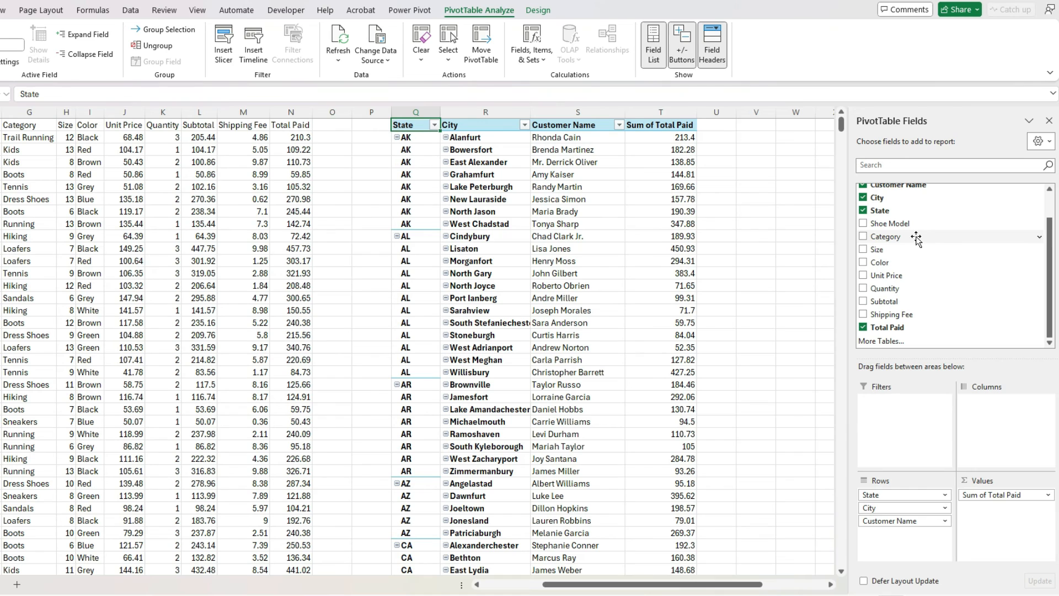
drag(916, 238, 1006, 430)
click(635, 274)
drag(670, 584, 752, 584)
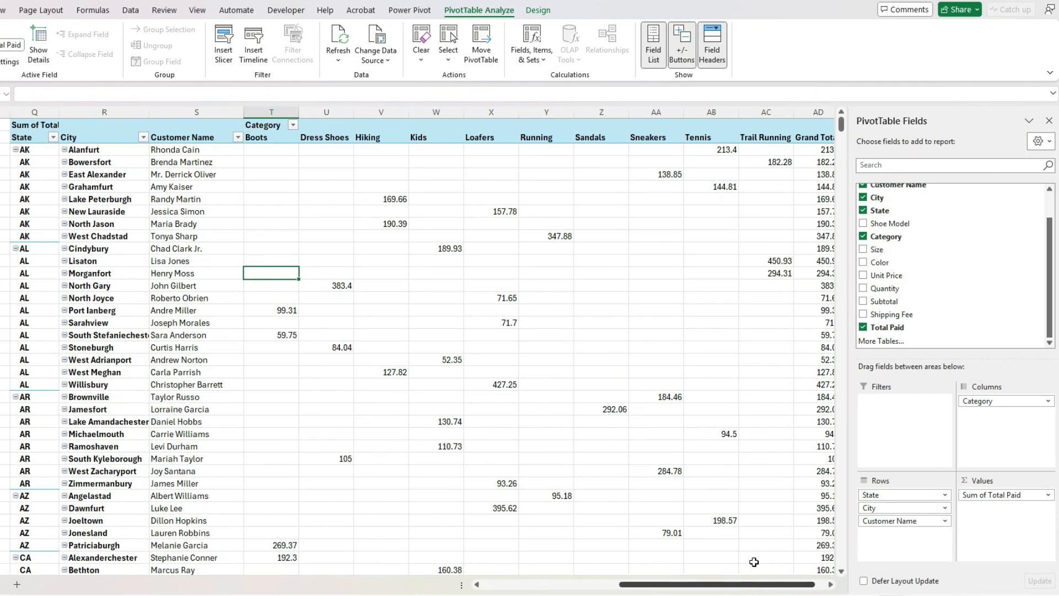